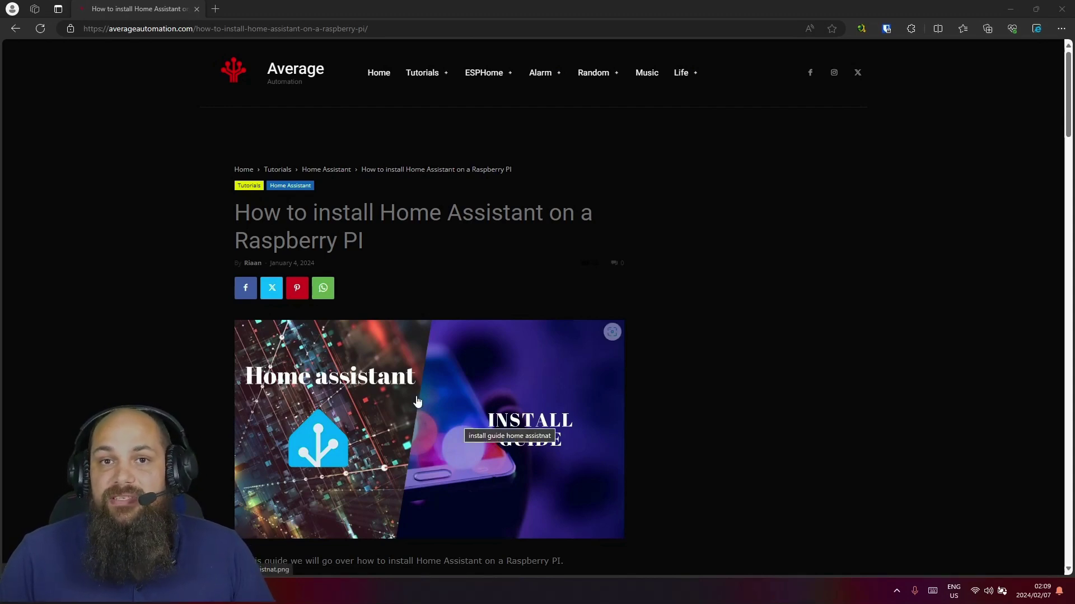
Scroll the guide past Hardware and Software to the 'Write the image to your SD card' section
scroll(419, 392, down, 7)
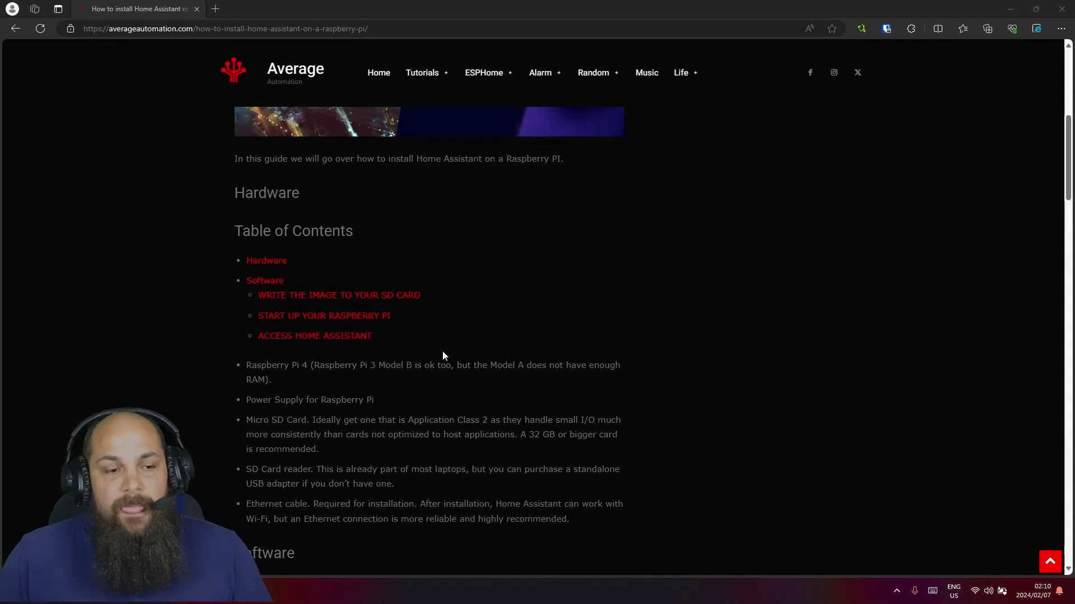
scroll(443, 352, down, 3)
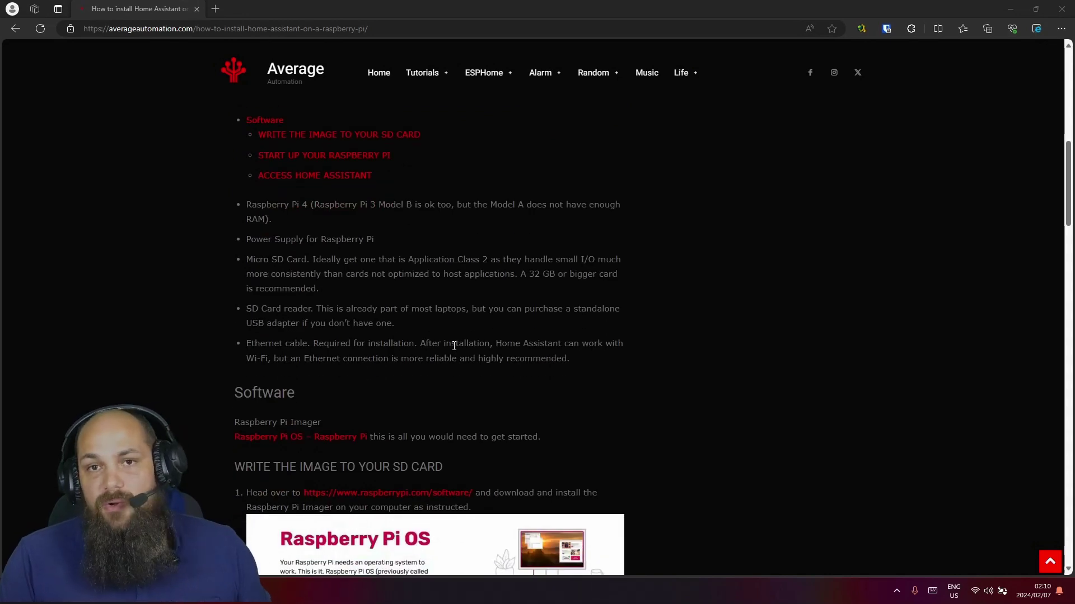
scroll(454, 346, down, 1)
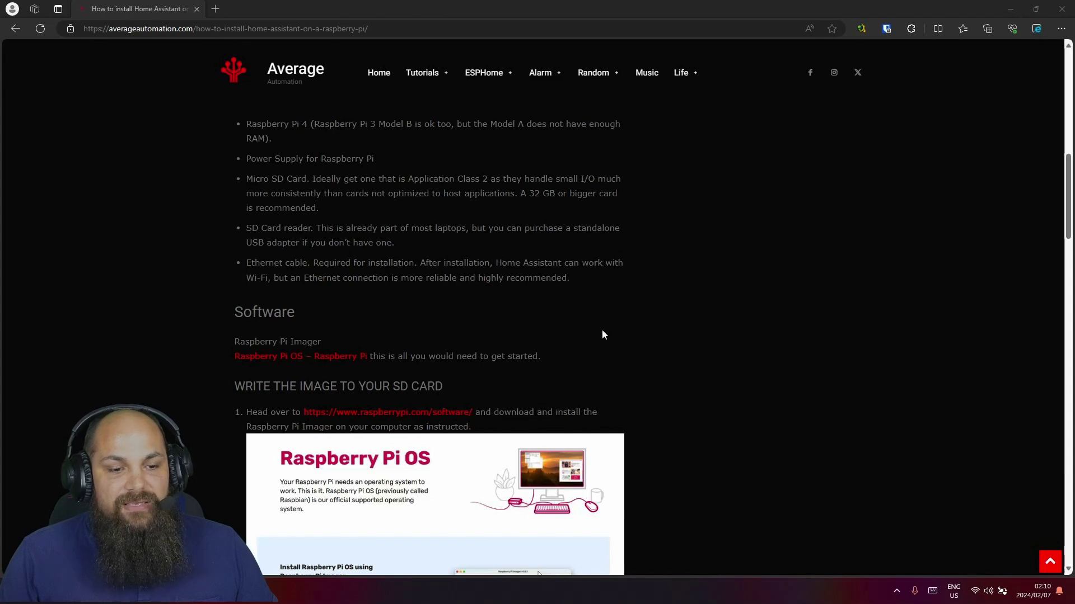
scroll(603, 333, down, 1)
scroll(644, 324, up, 1)
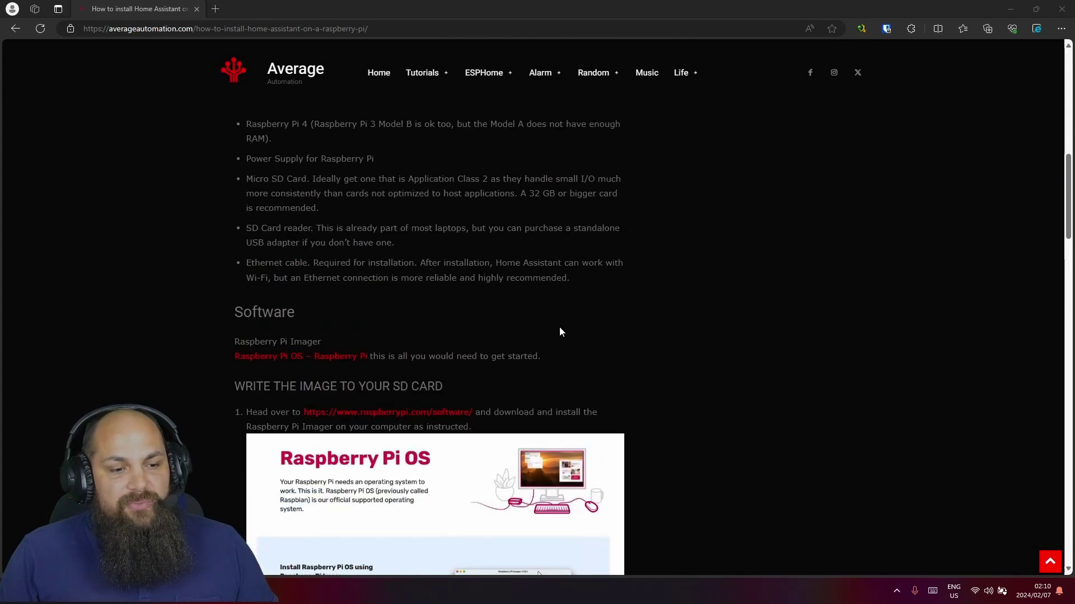
scroll(556, 335, down, 2)
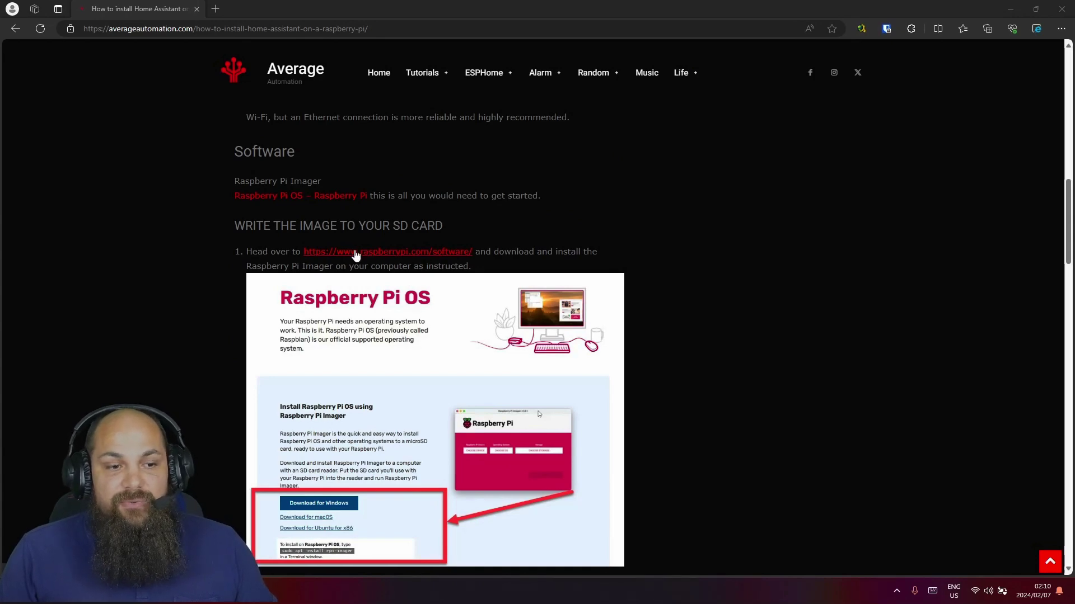
Download imager_1.8.5.exe for Windows from raspberrypi.com/software and open it once downloaded
click(391, 253)
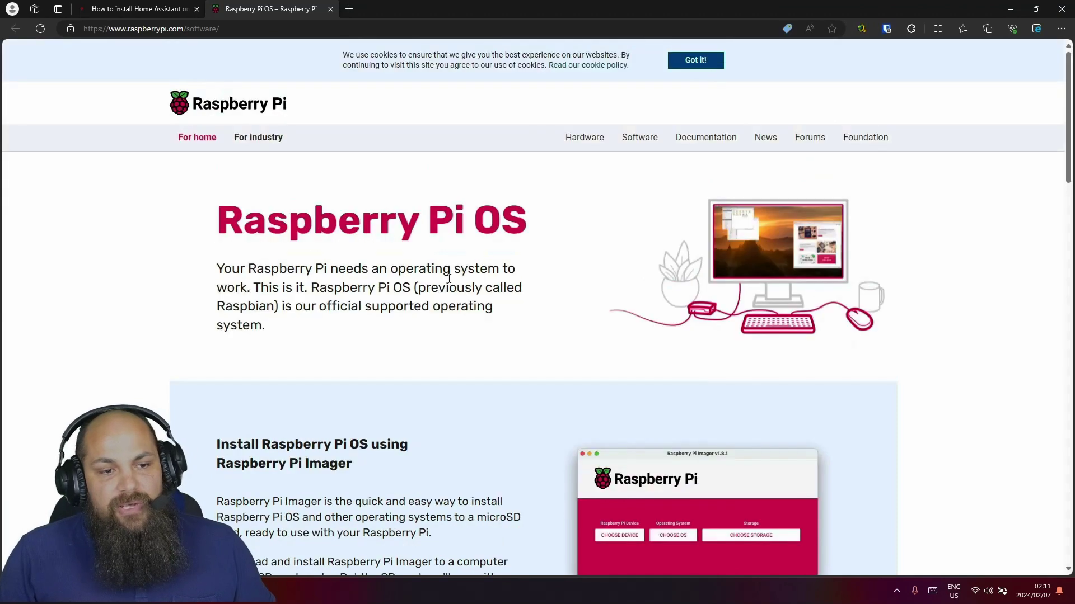
scroll(381, 336, down, 5)
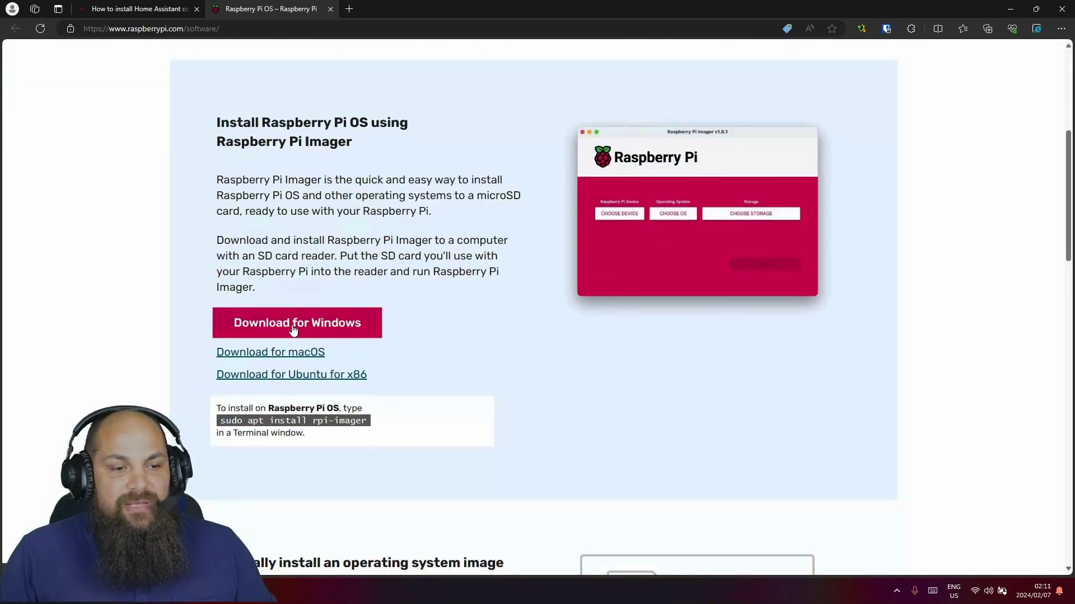
click(293, 336)
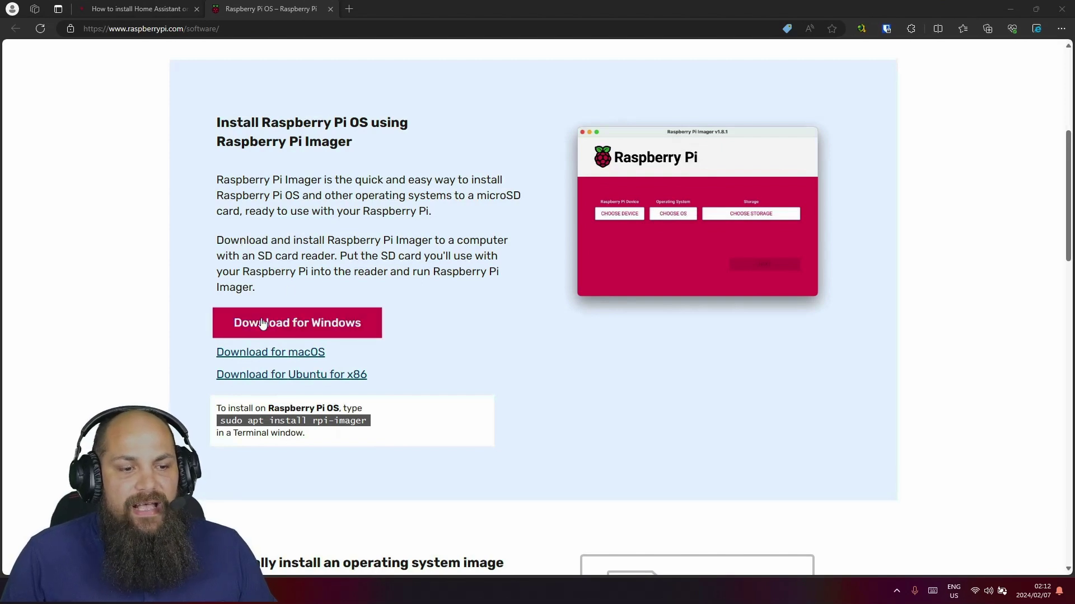
click(283, 330)
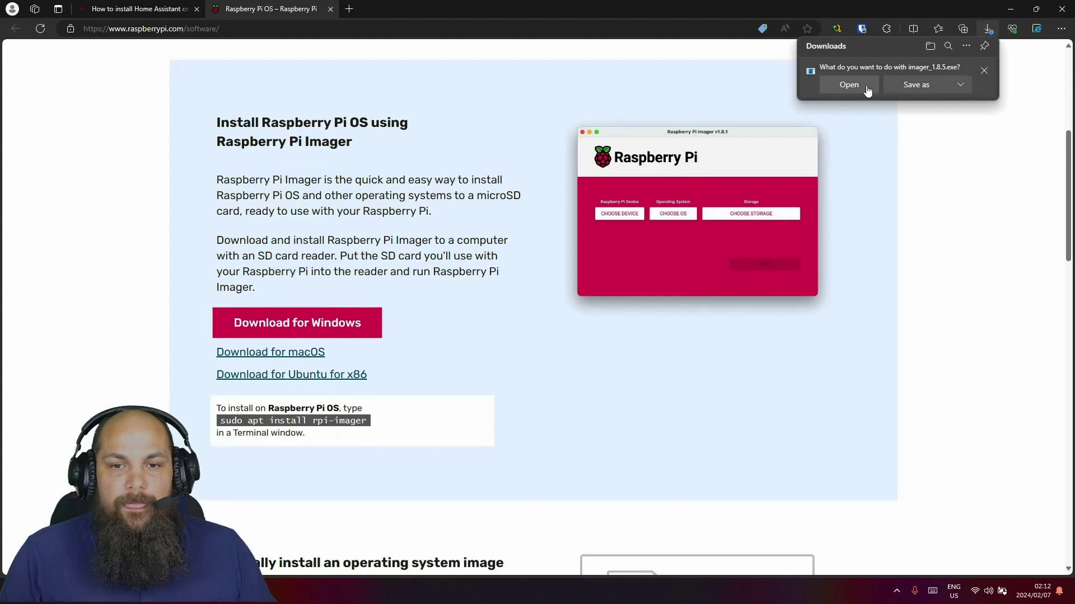
click(848, 87)
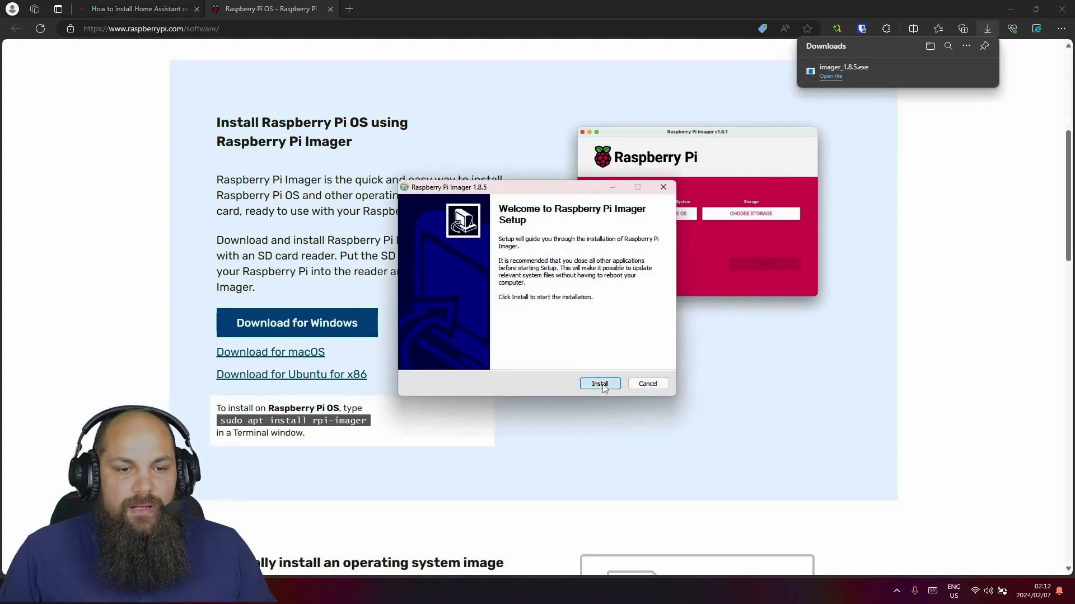
Install Raspberry Pi Imager 1.8.5, leaving 'Run Raspberry Pi Imager' checked when finishing
click(596, 384)
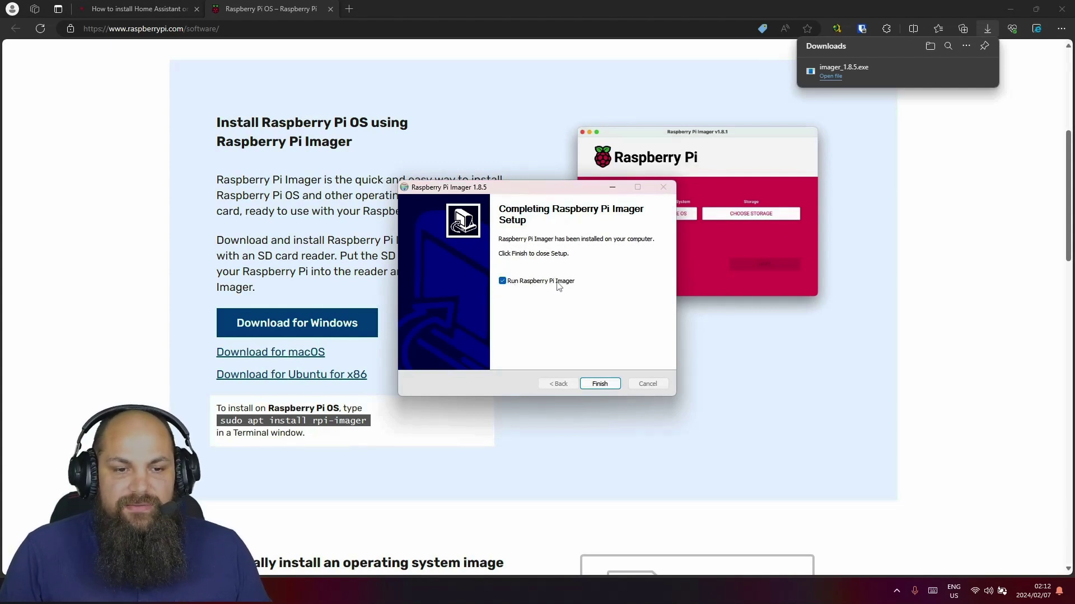
click(599, 386)
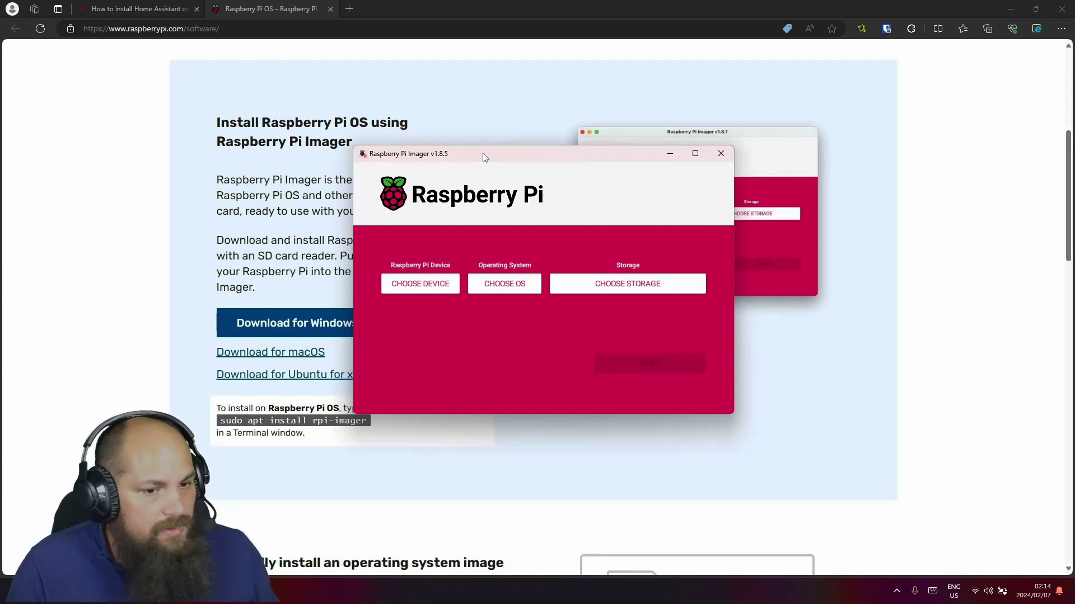
Reposition the Imager window and pick Raspberry Pi 4 under Choose Device
drag(537, 155, 518, 140)
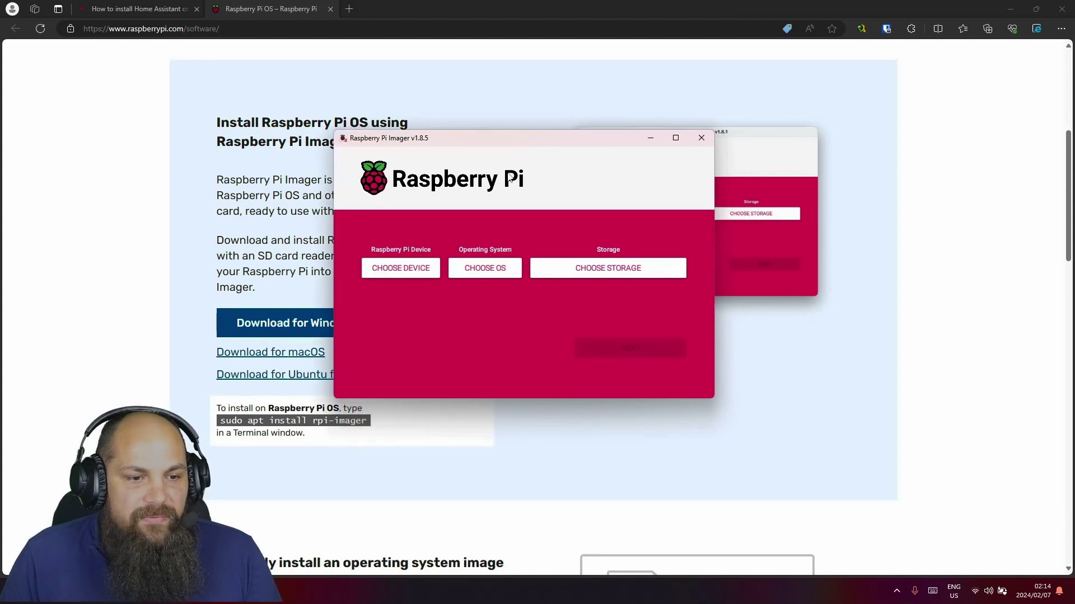
click(410, 274)
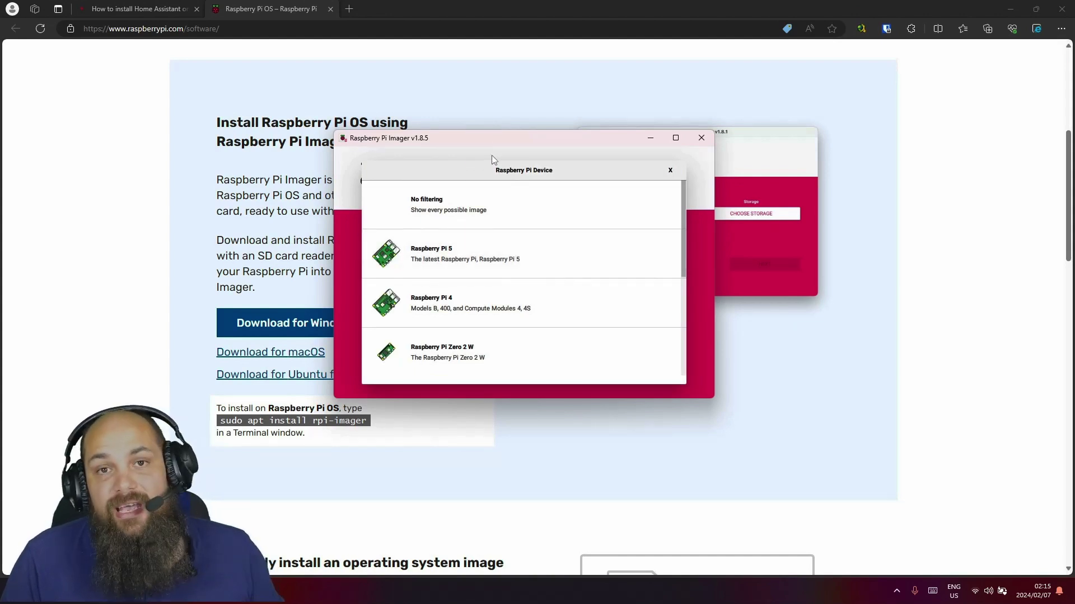
click(455, 312)
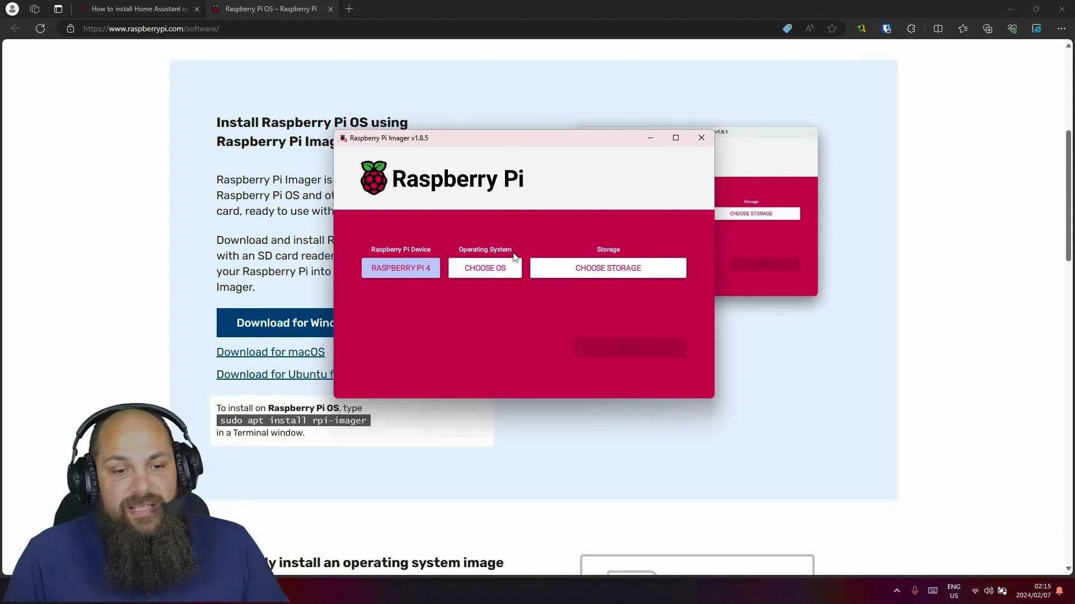
Pick Home Assistant OS 11.5 (RPi 4/400) from Other specific-purpose OS > Home assistants and home automation
click(485, 273)
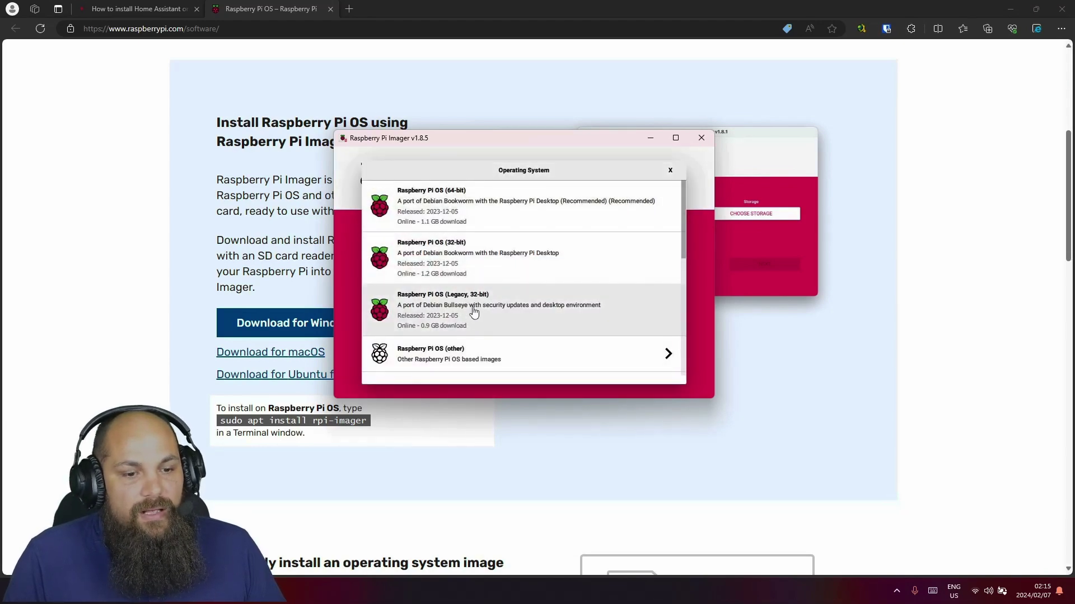
scroll(482, 342, down, 3)
scroll(489, 325, down, 2)
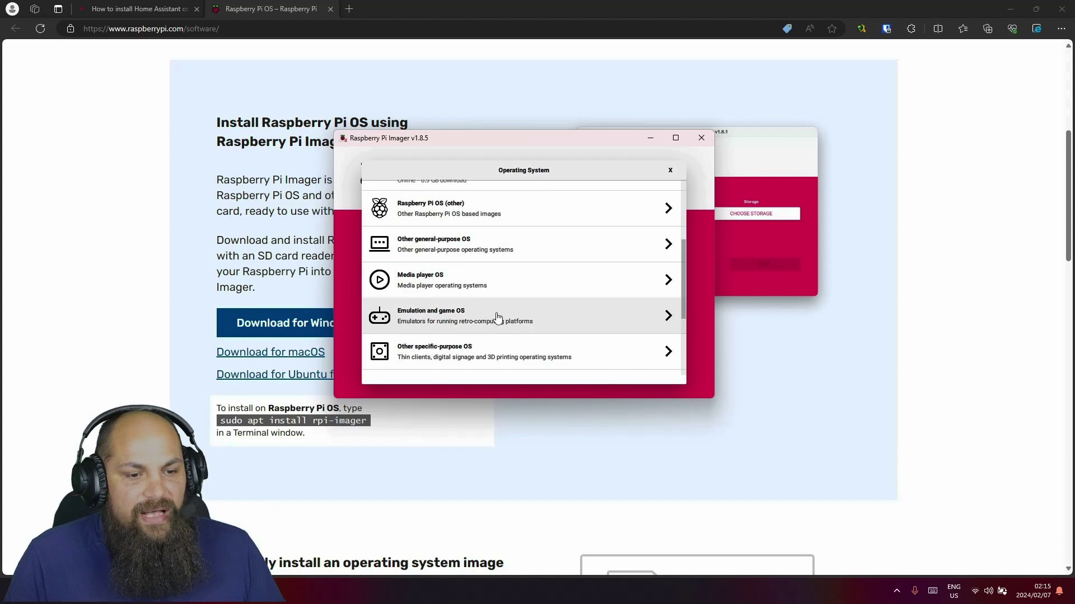
click(453, 357)
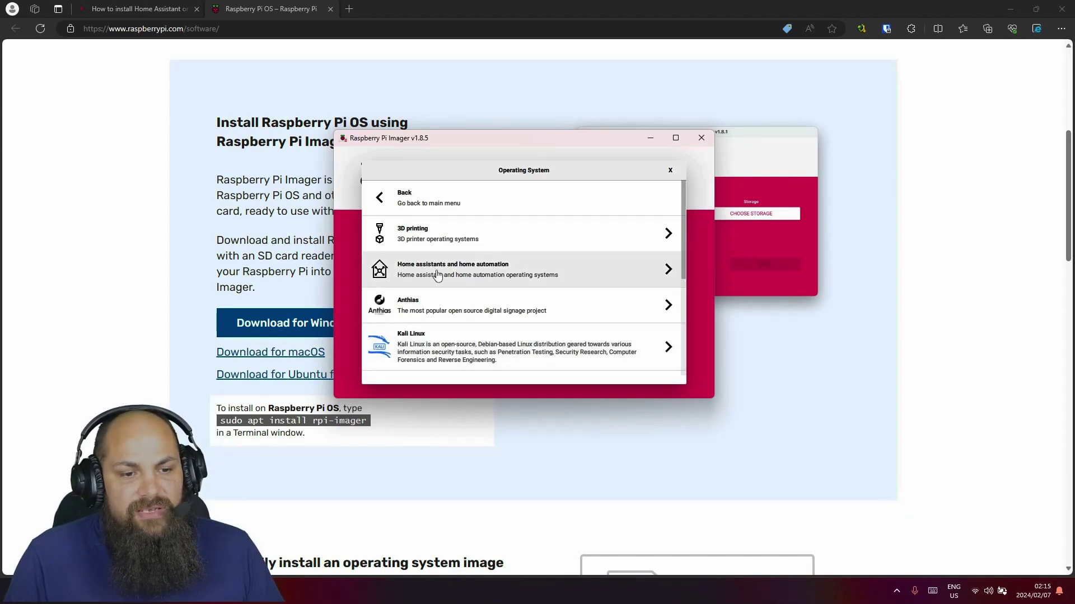
click(438, 275)
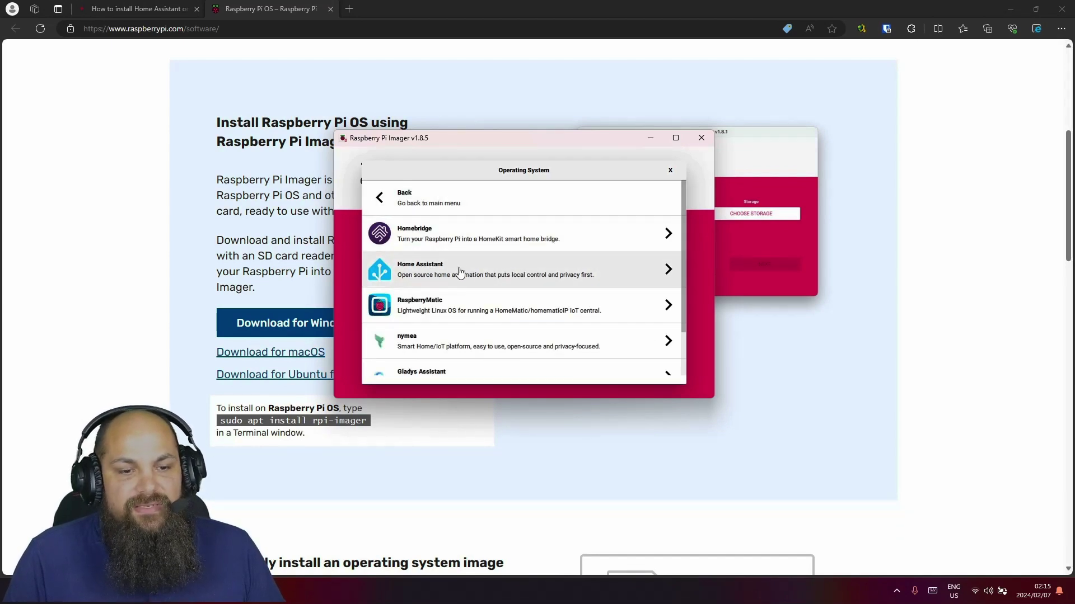
click(459, 272)
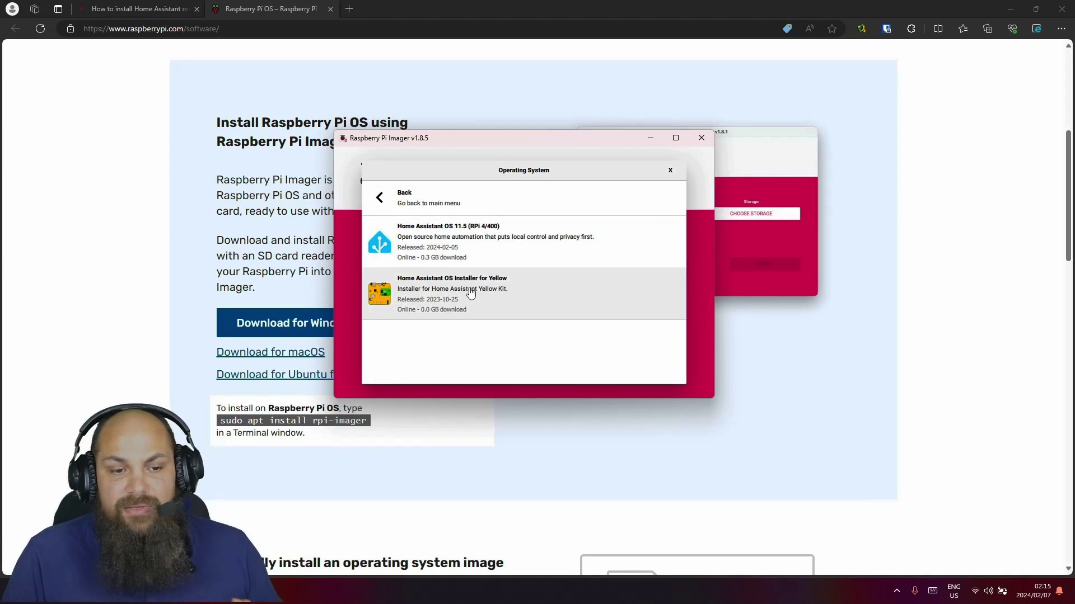
click(447, 235)
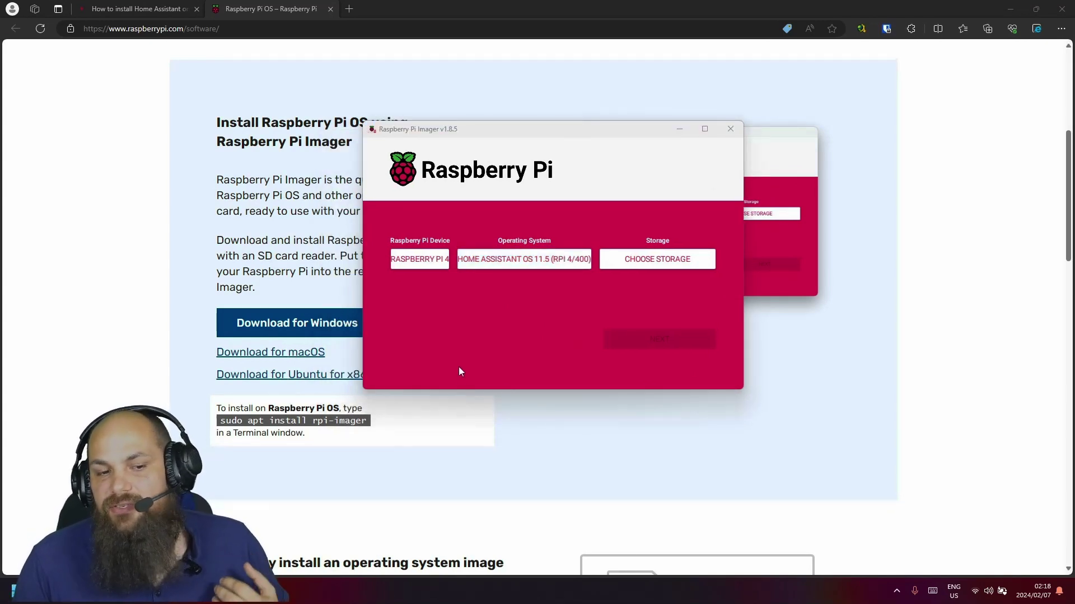
Choose the 16.0 GB Mass Storage Device USB Device as storage and continue to the erase warning
click(651, 262)
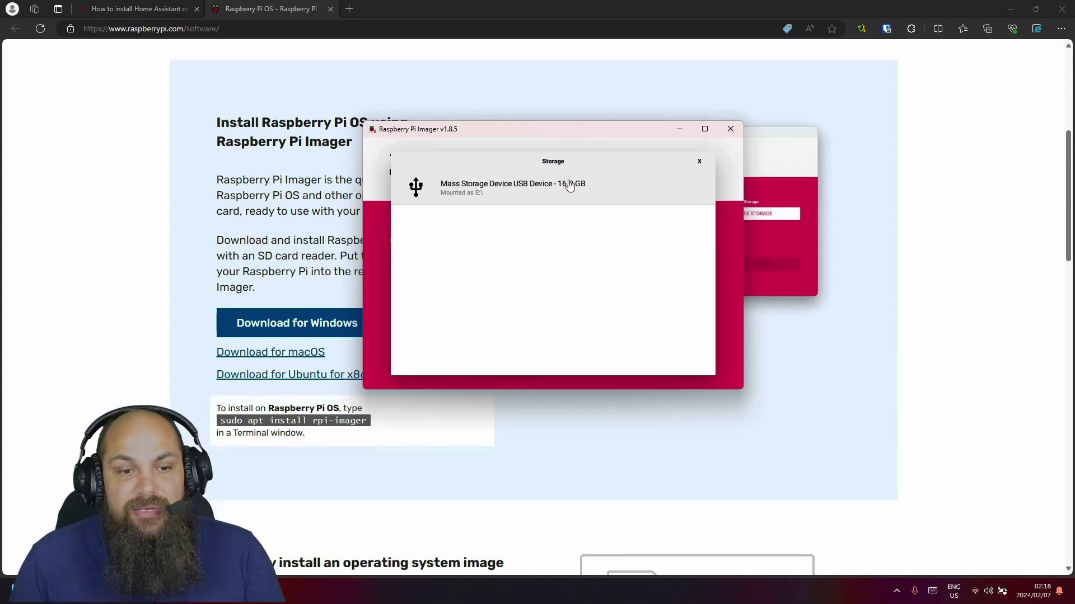
click(490, 191)
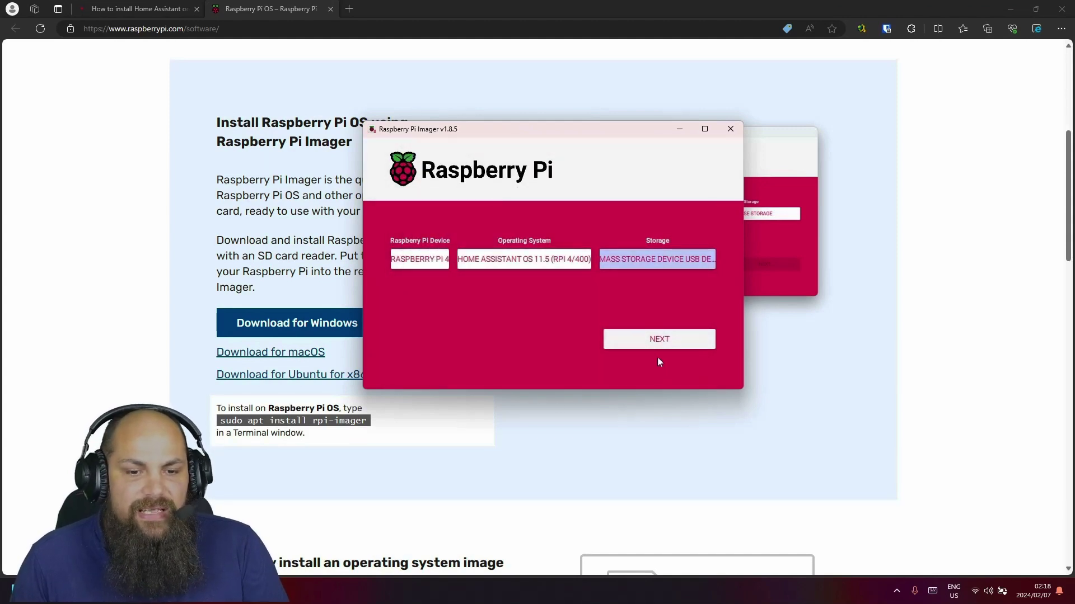
click(634, 344)
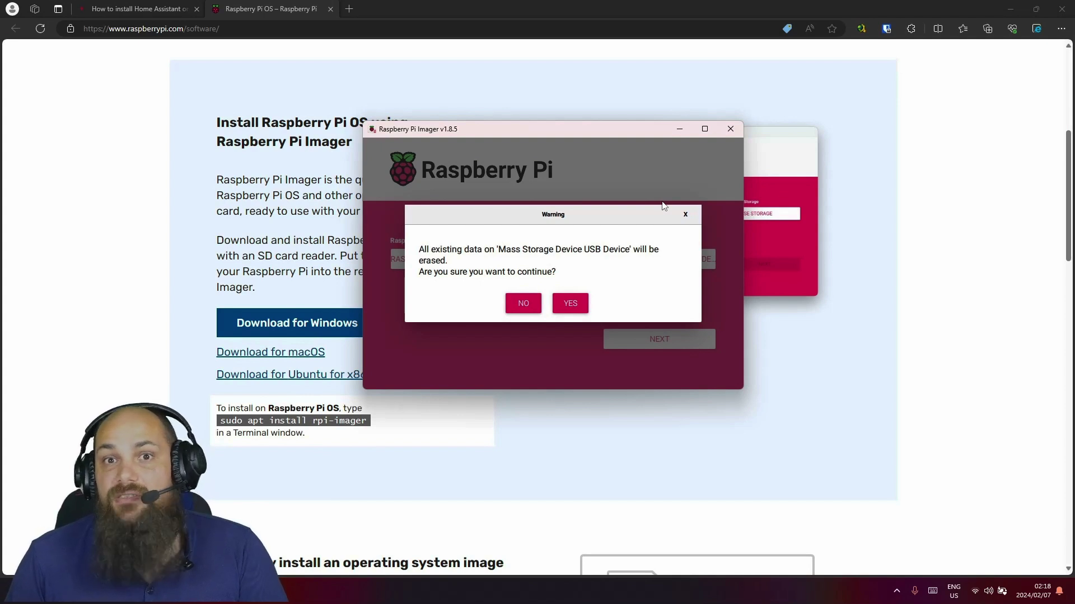
Confirm the erase, let Home Assistant OS 11.5 finish writing, and dismiss the success message
click(571, 305)
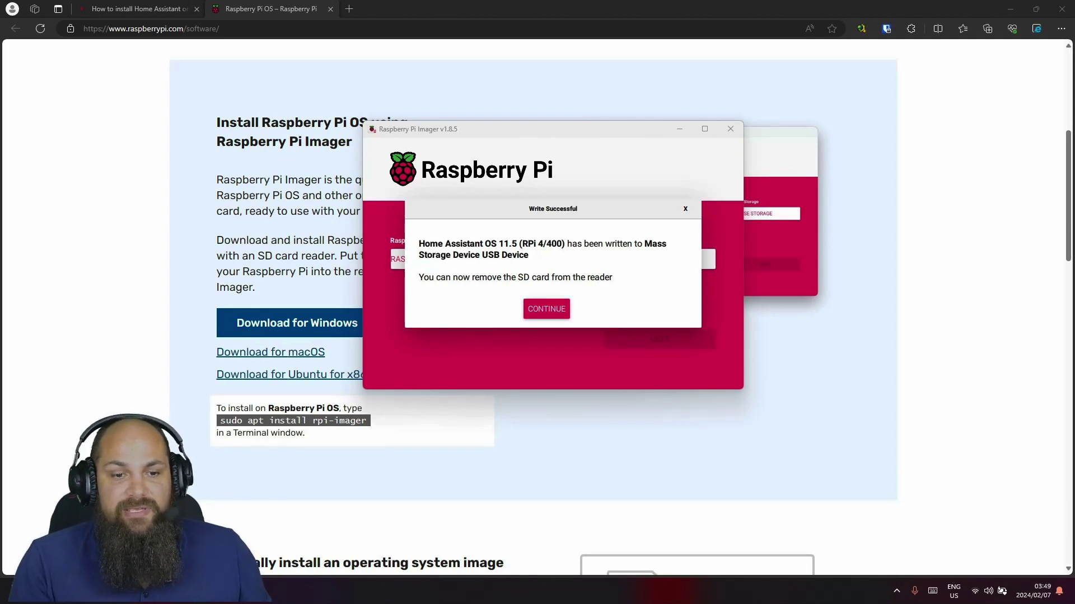
click(545, 310)
click(545, 311)
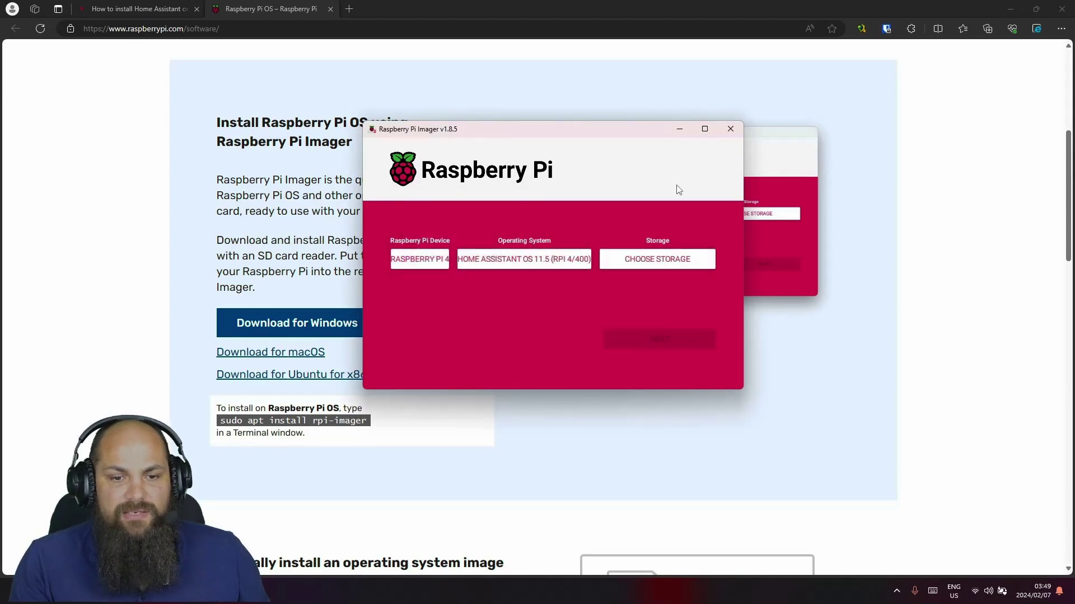
Close the Raspberry Pi Imager window
click(731, 129)
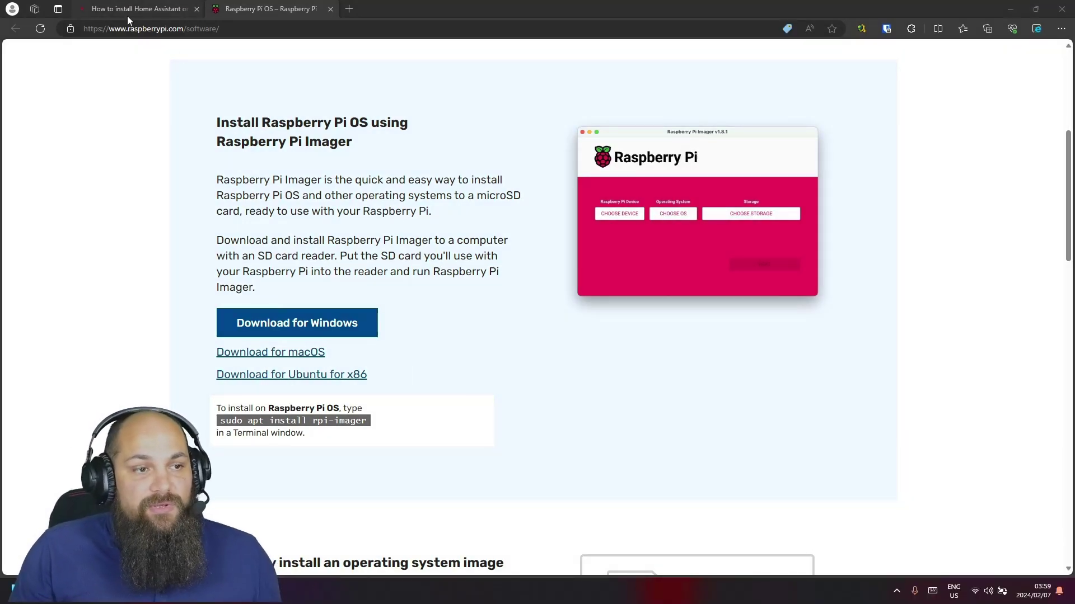
Go to the 'How to install Home Assistant' tab and follow its homeassistant.local:8123 link
click(128, 17)
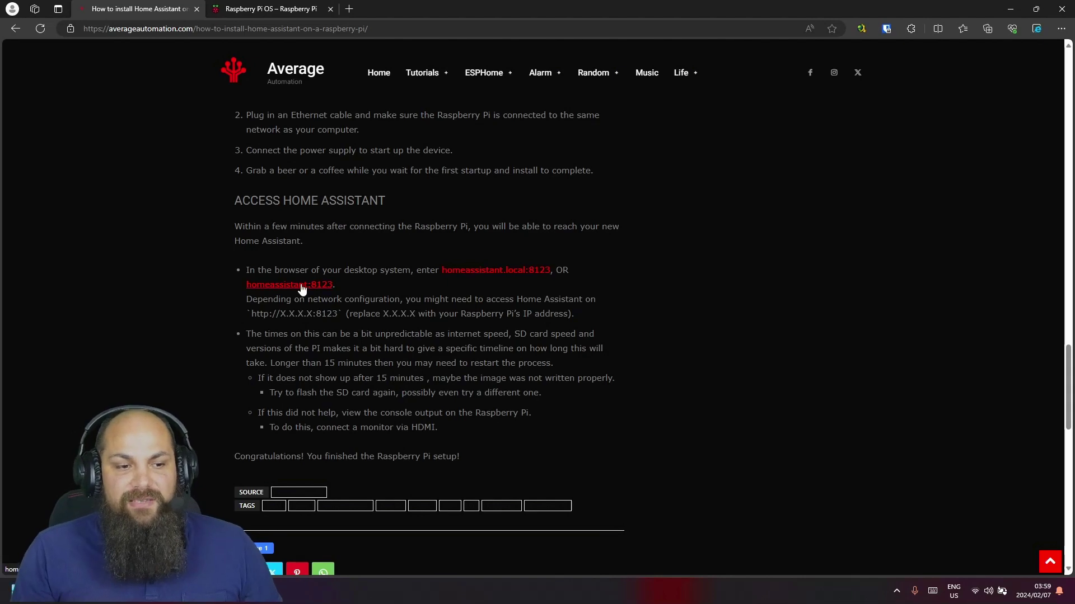
click(469, 271)
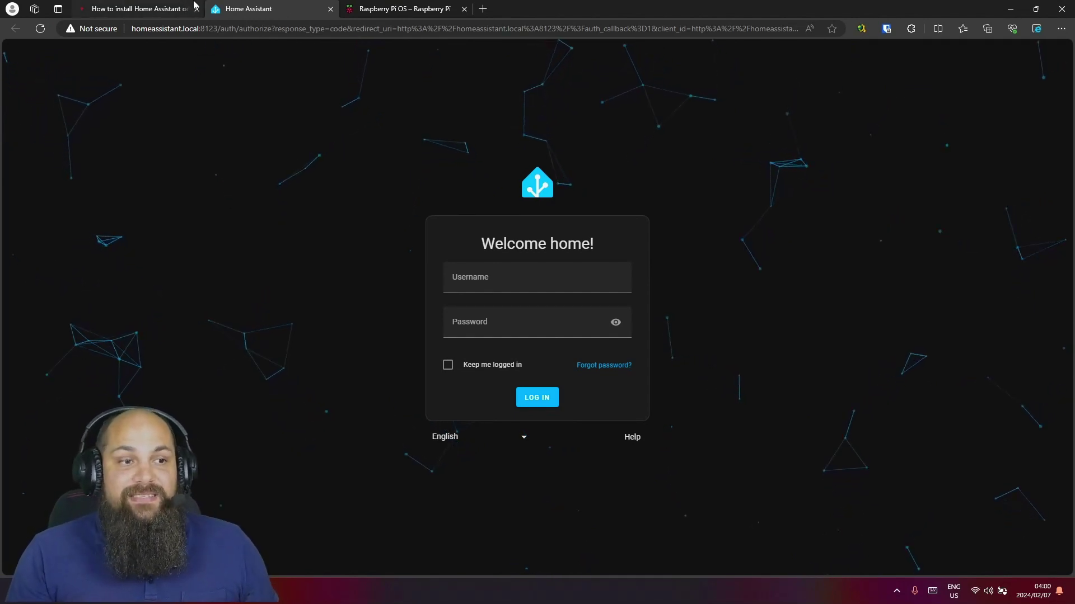
click(330, 9)
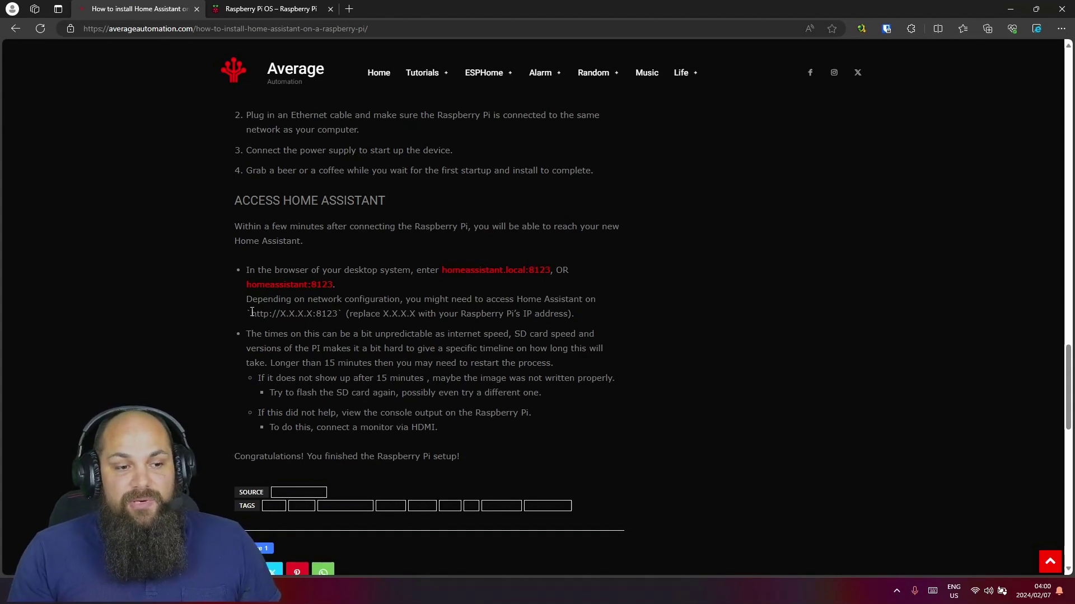
drag(252, 311, 336, 312)
click(316, 319)
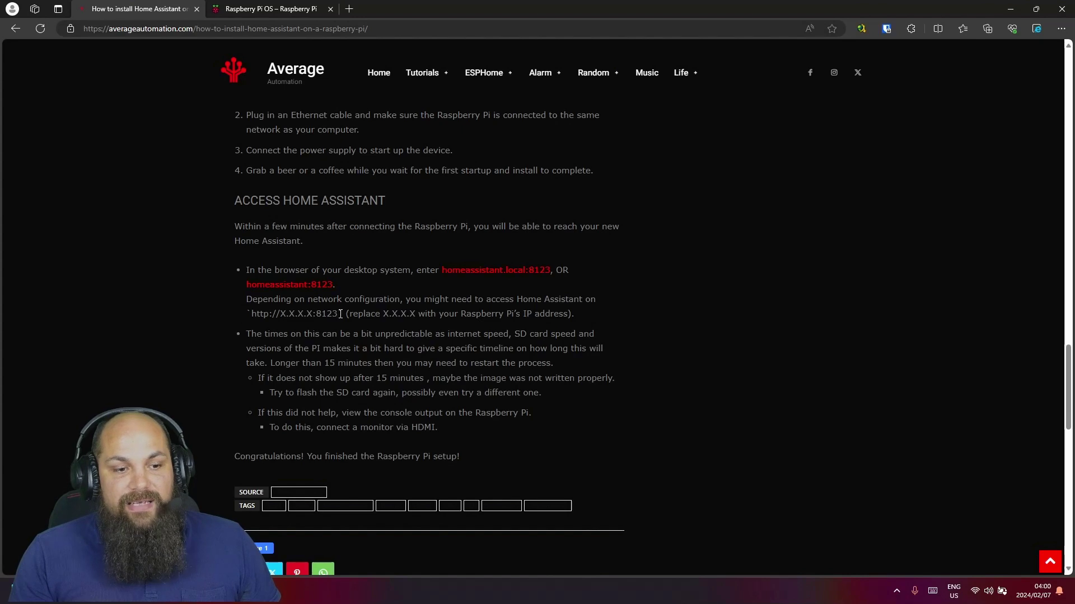
drag(340, 314, 252, 318)
key(ctrl+c)
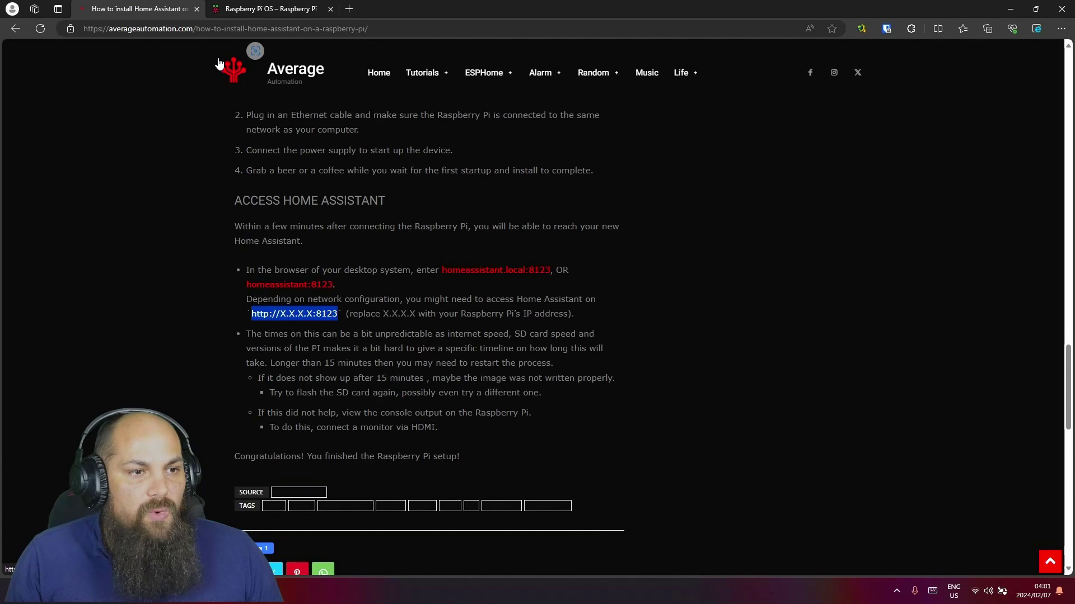
Copy the Home Assistant address into a new Edge tab, replace X.X.X.X with 10.0.0.21, and load port 8123
right_click(313, 326)
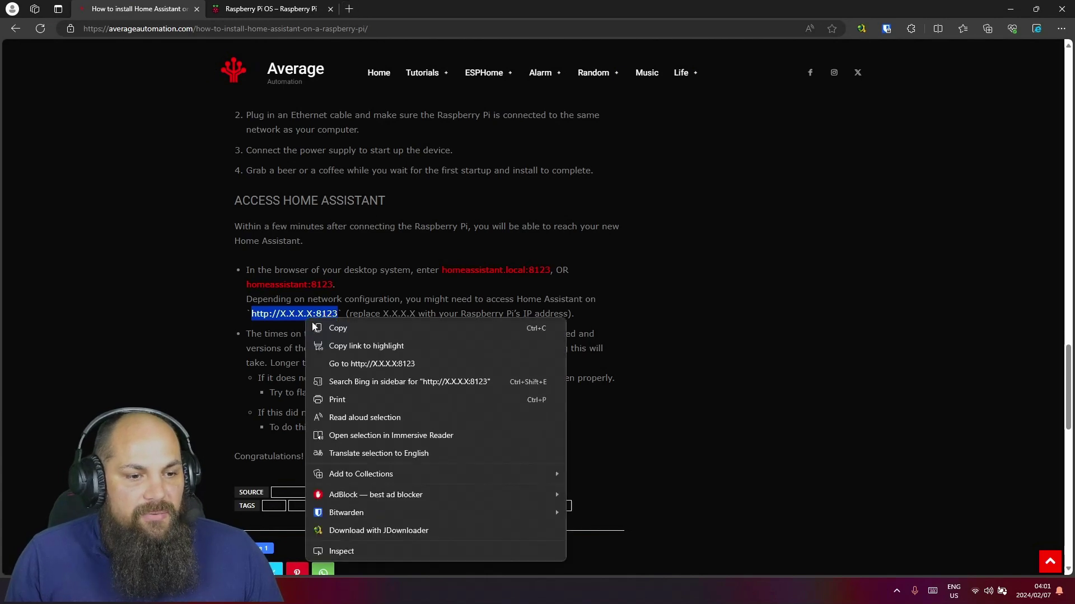
click(351, 328)
click(349, 9)
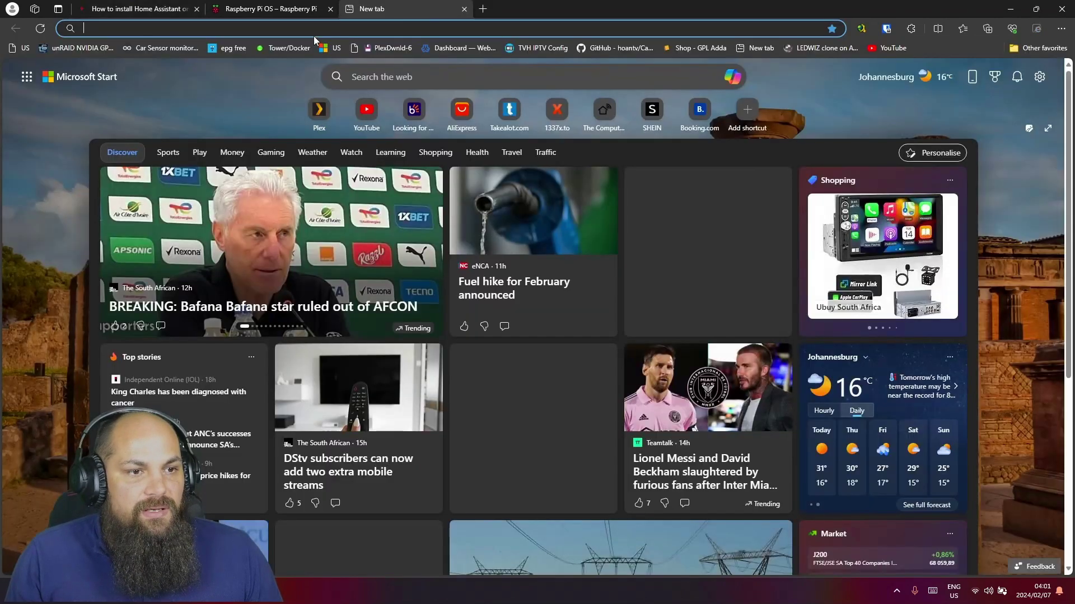
right_click(314, 35)
click(336, 146)
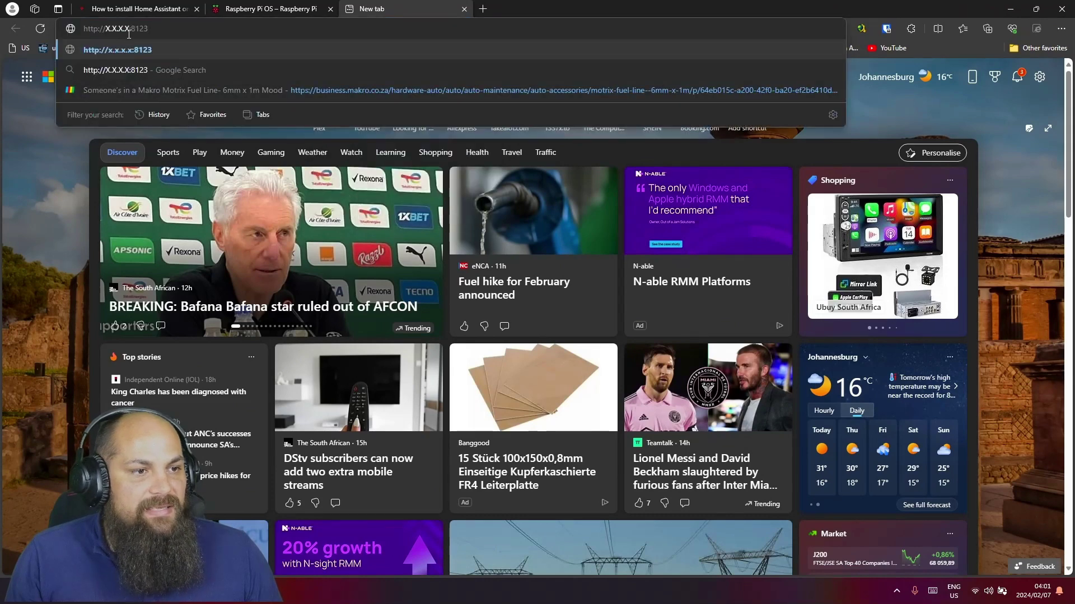
drag(129, 30, 106, 28)
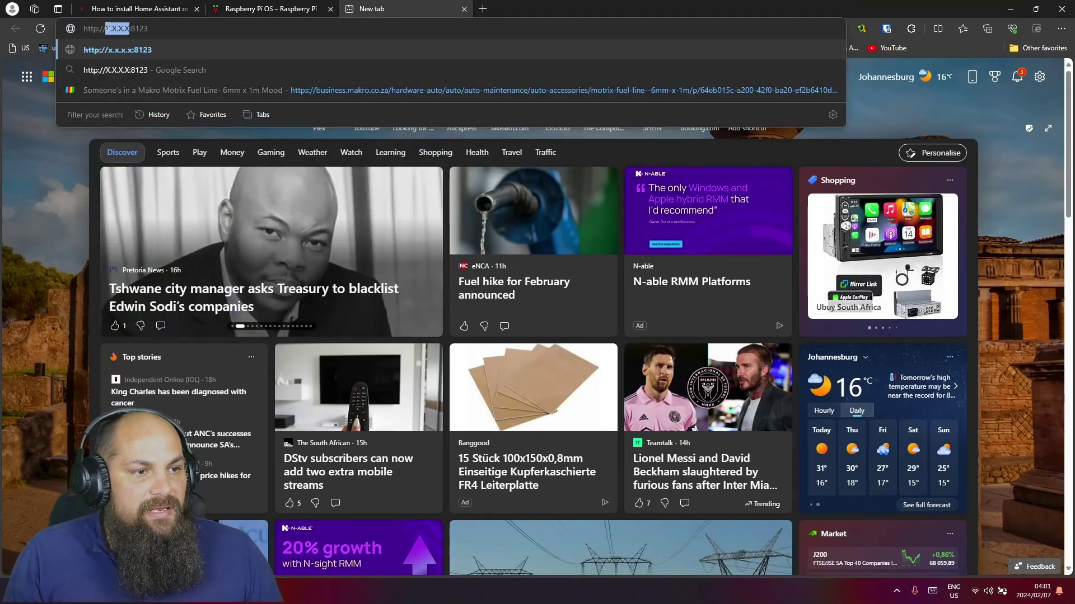
text(10.0.)
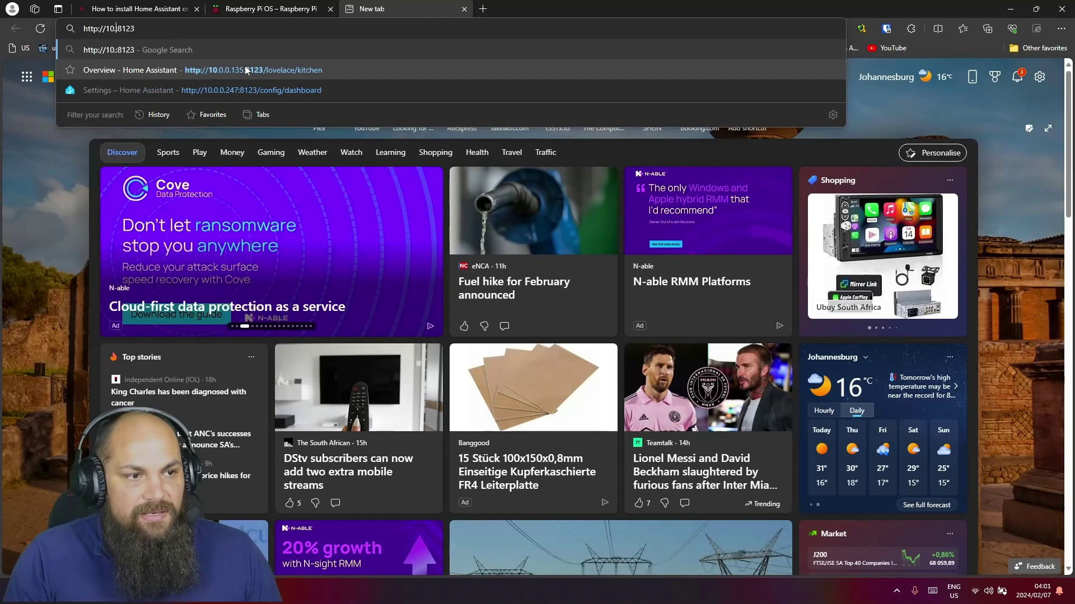
text(0.)
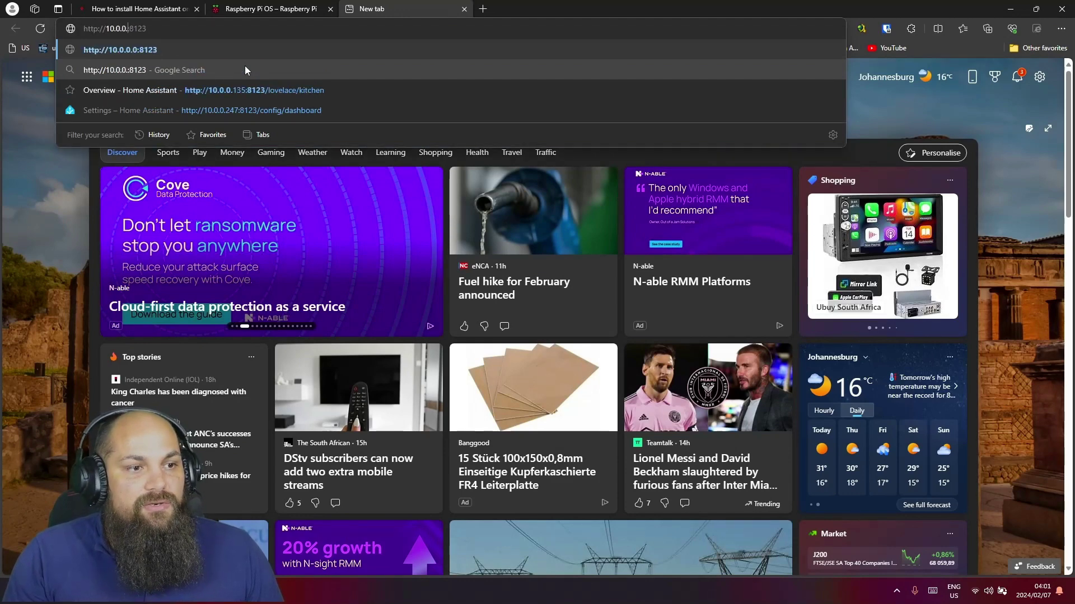
text(21)
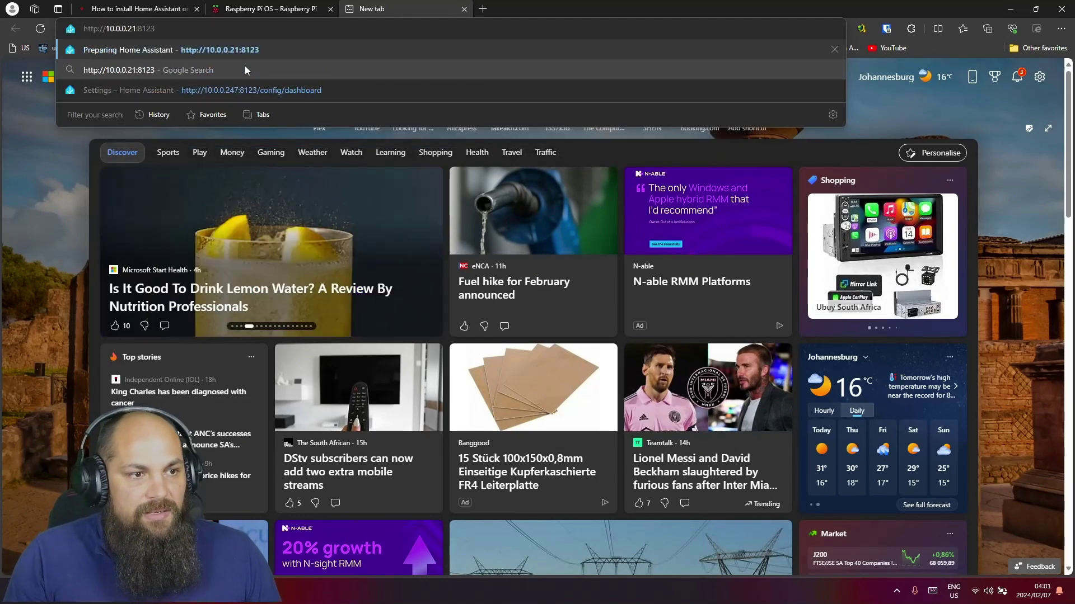
key(Return)
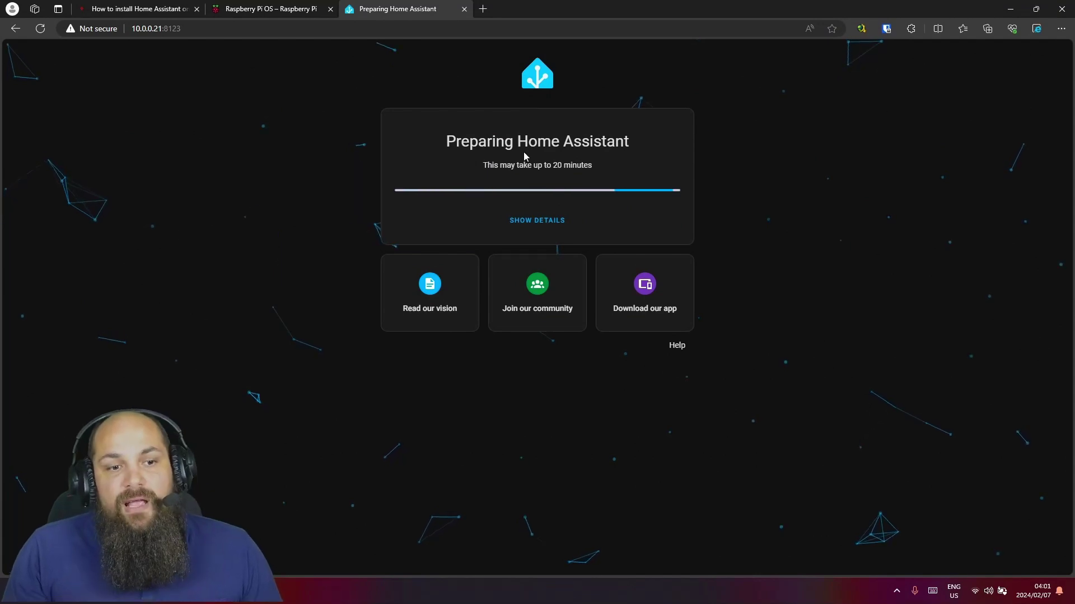